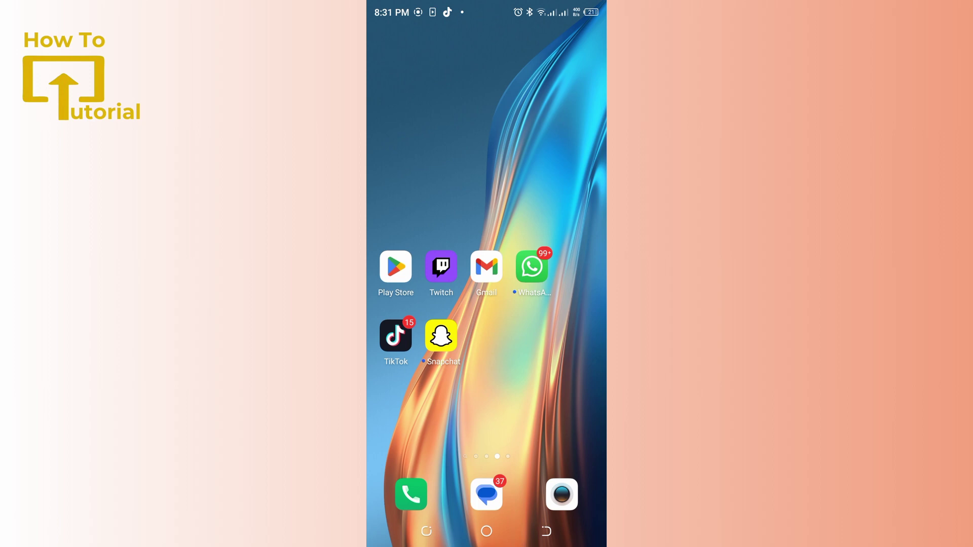
# - Swipe the Twitch card away in recent apps and go back to the home screen
pyautogui.click(441, 266)
pyautogui.click(427, 531)
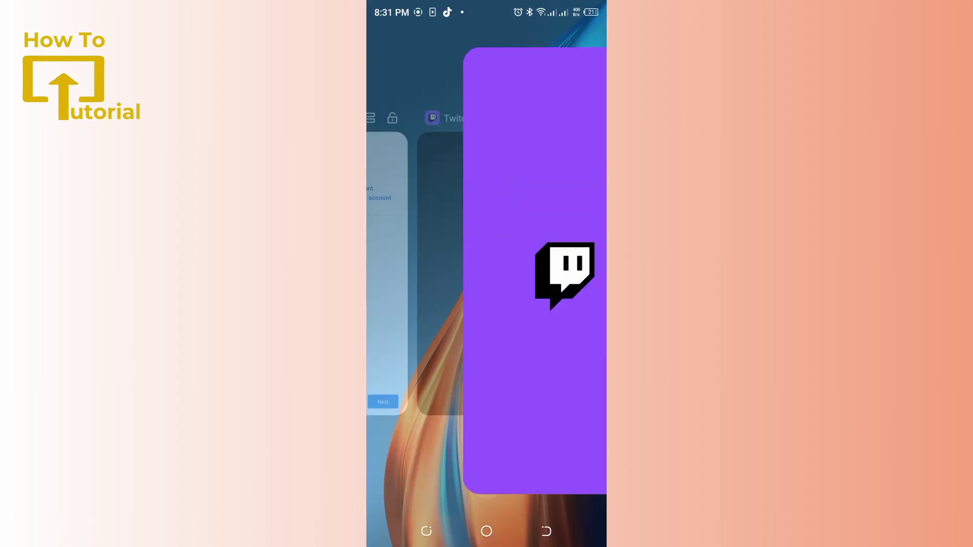
pyautogui.moveTo(585, 304); pyautogui.dragTo(586, 114)
pyautogui.click(486, 531)
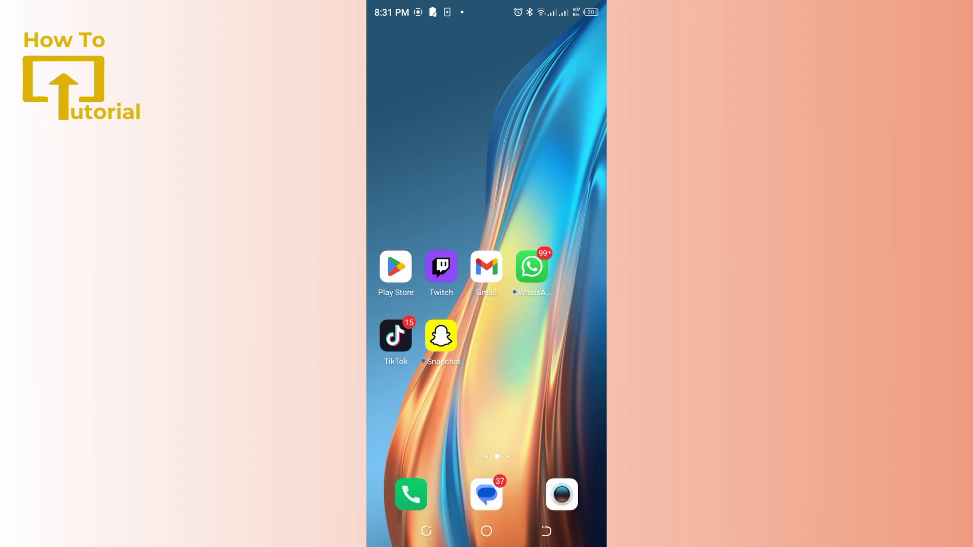
# - Open the Twitch: Live Game Streaming listing from the Play Store icon
pyautogui.click(395, 266)
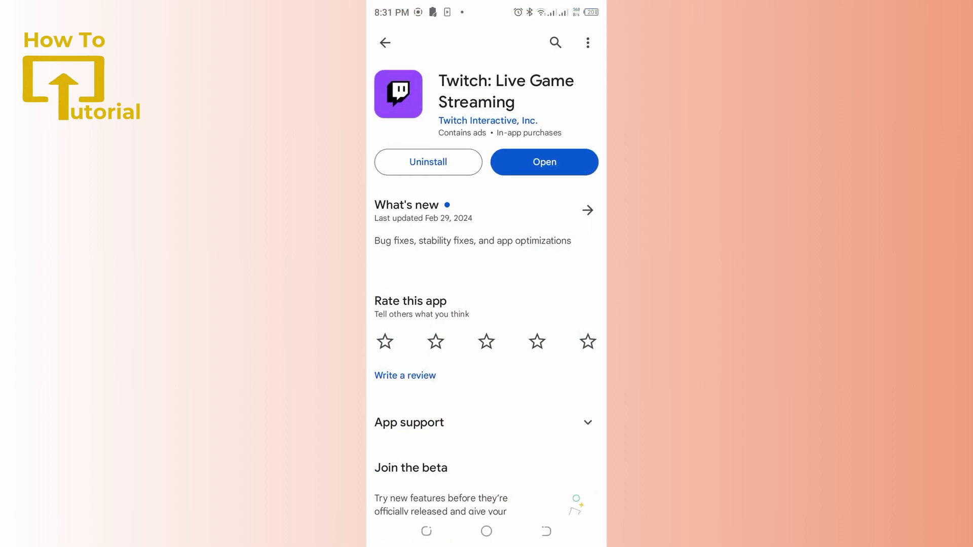